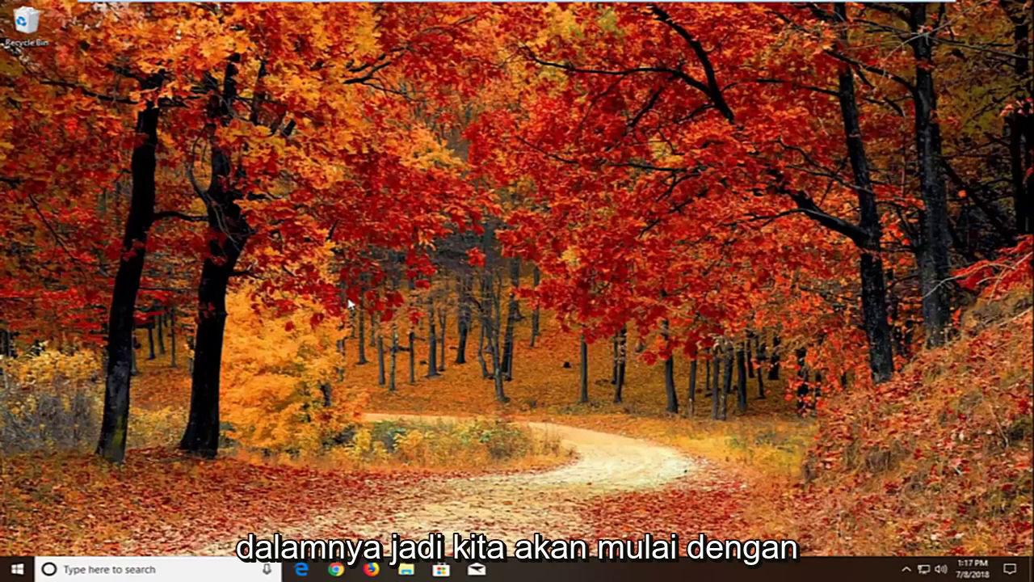
# Search Start for 'services' and launch the Services desktop app
pyautogui.click(12, 568)
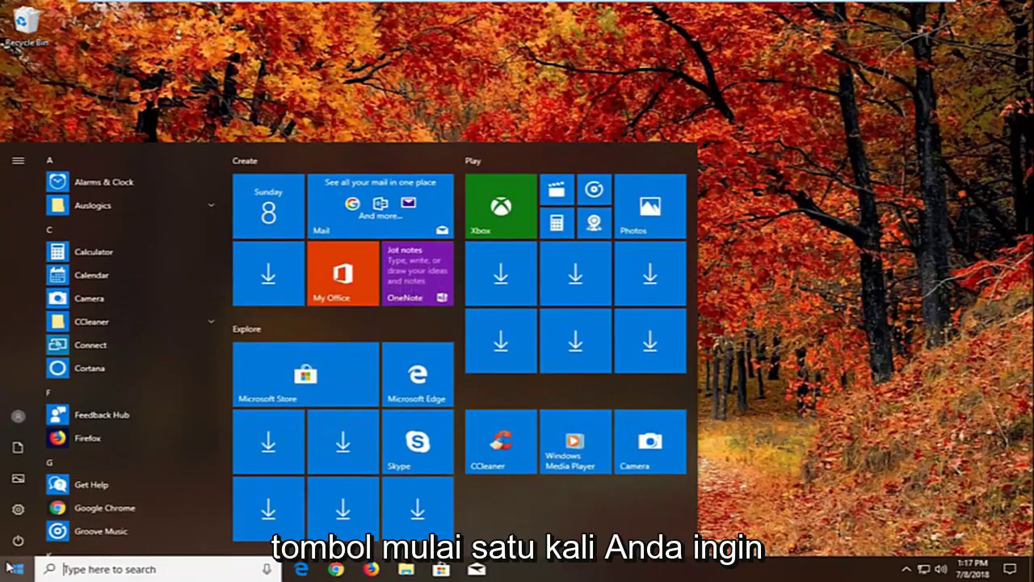
pyautogui.write('serv')
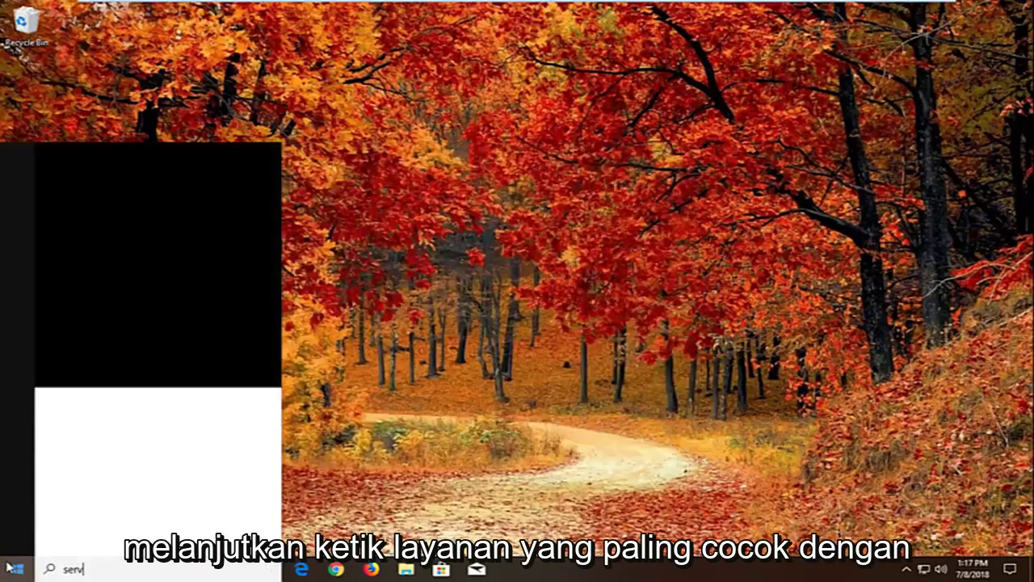
pyautogui.write('ices')
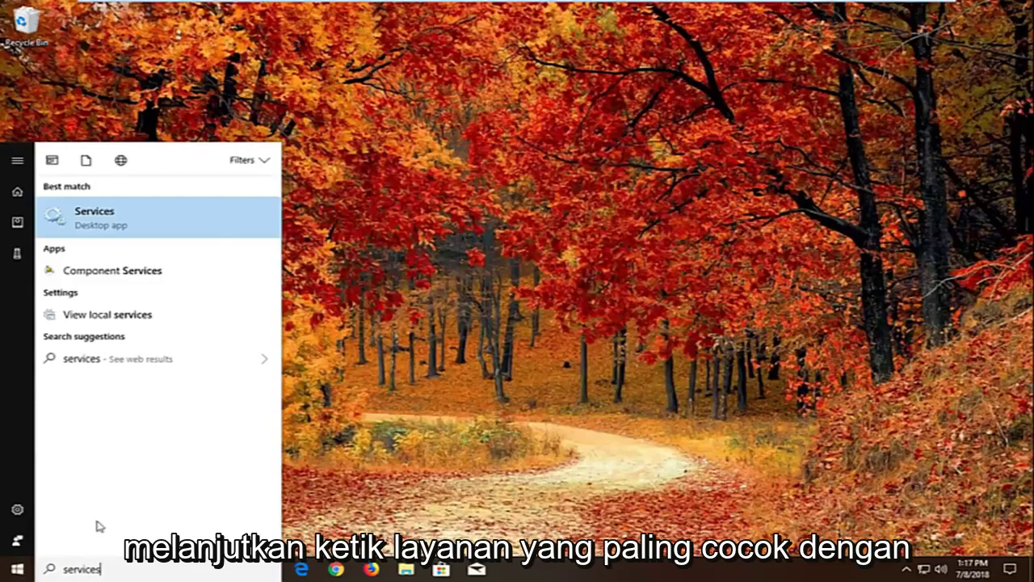
pyautogui.click(99, 226)
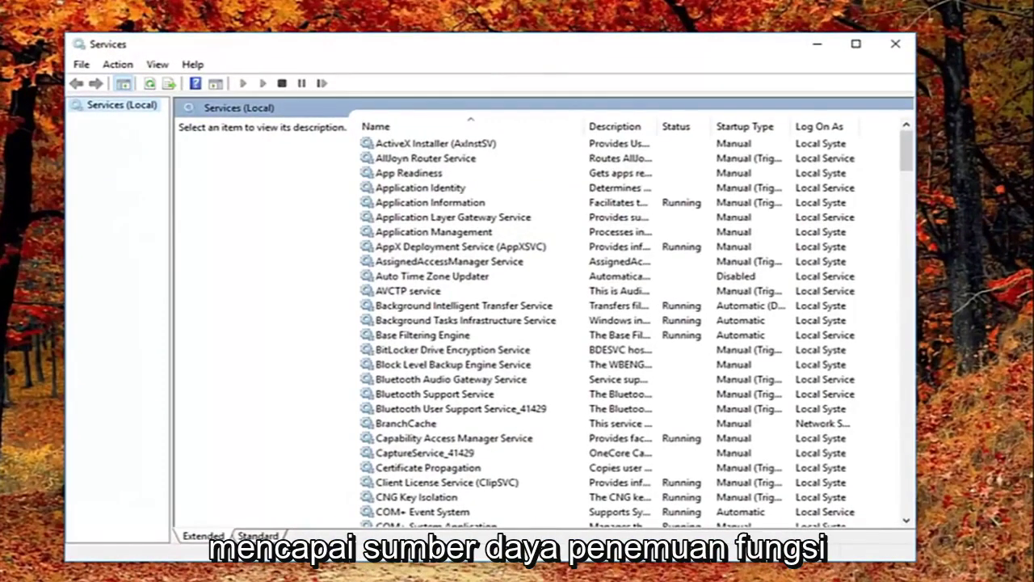
# Scroll to Function Discovery Resource Publication and open its properties
pyautogui.click(469, 335)
pyautogui.scroll(-4, 461, 351)
pyautogui.scroll(-6, 436, 380)
pyautogui.scroll(-6, 430, 391)
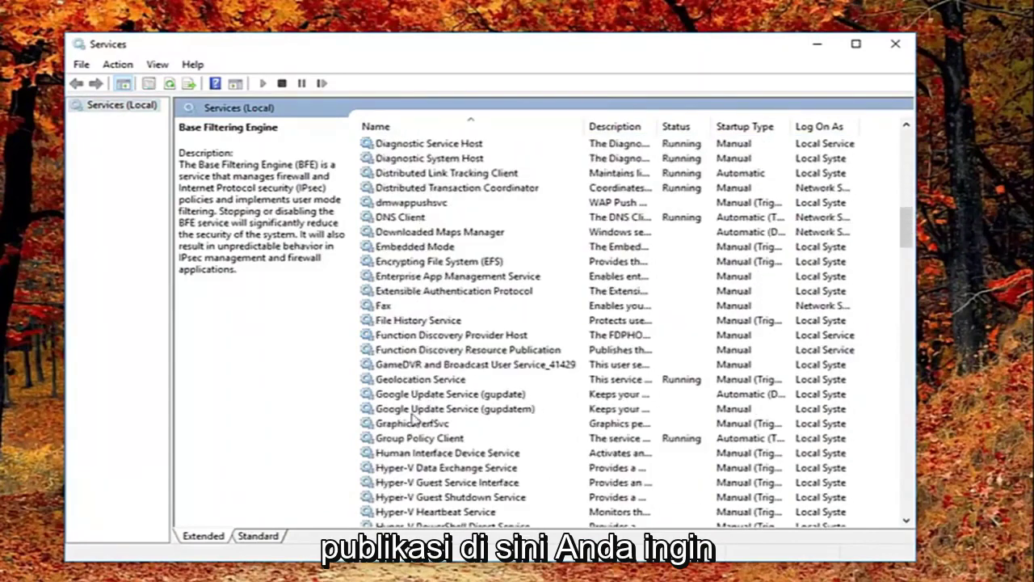
pyautogui.click(399, 351)
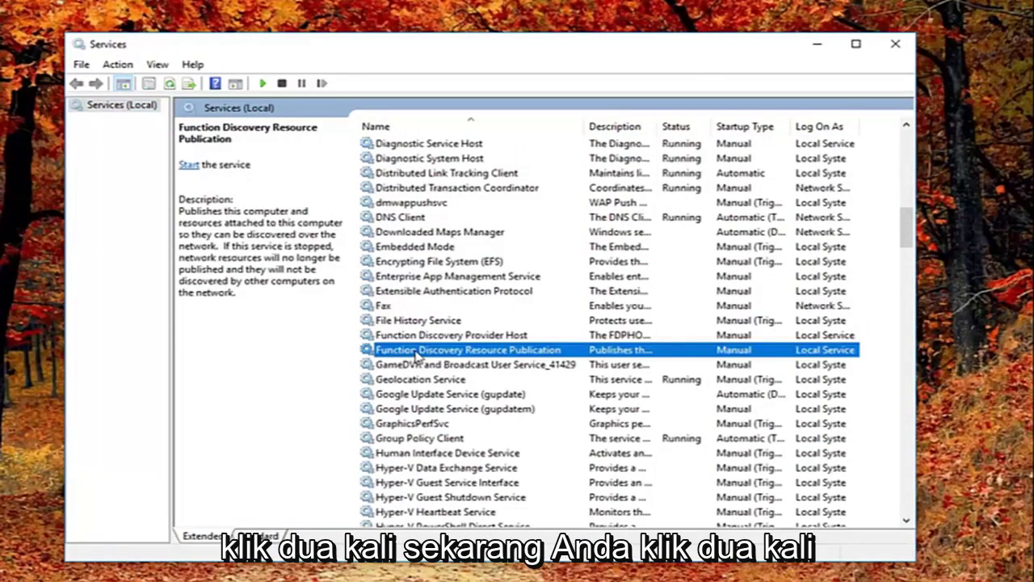
pyautogui.doubleClick(416, 351)
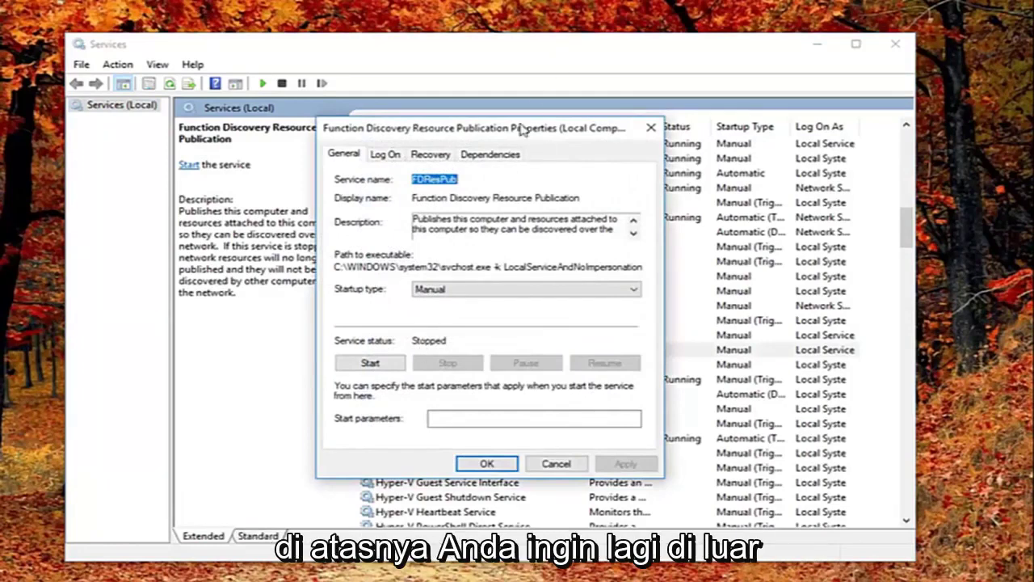
# Change its startup type to Automatic (Delayed Start), apply it, and close Services
pyautogui.moveTo(488, 137); pyautogui.dragTo(602, 126)
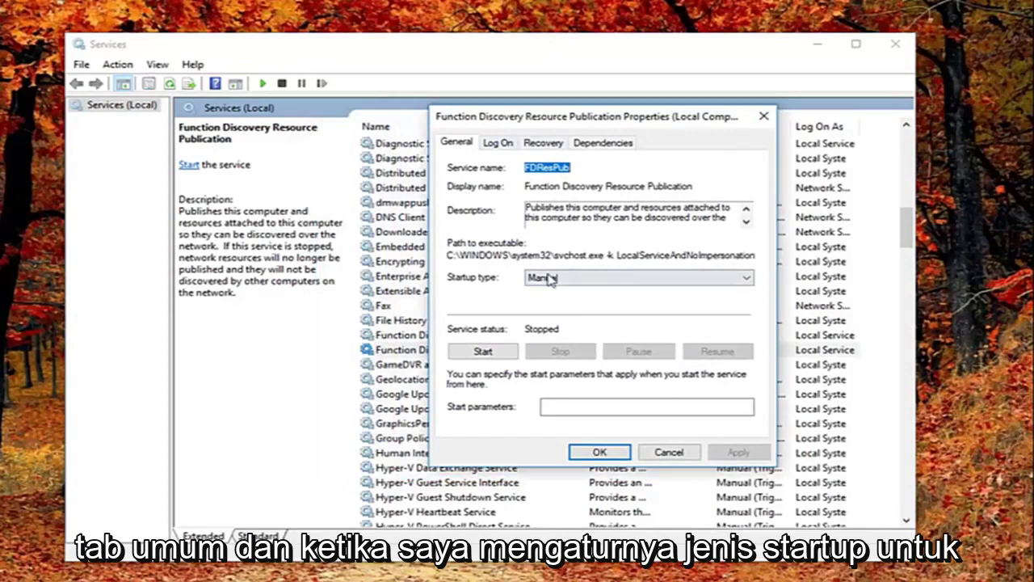
pyautogui.click(579, 279)
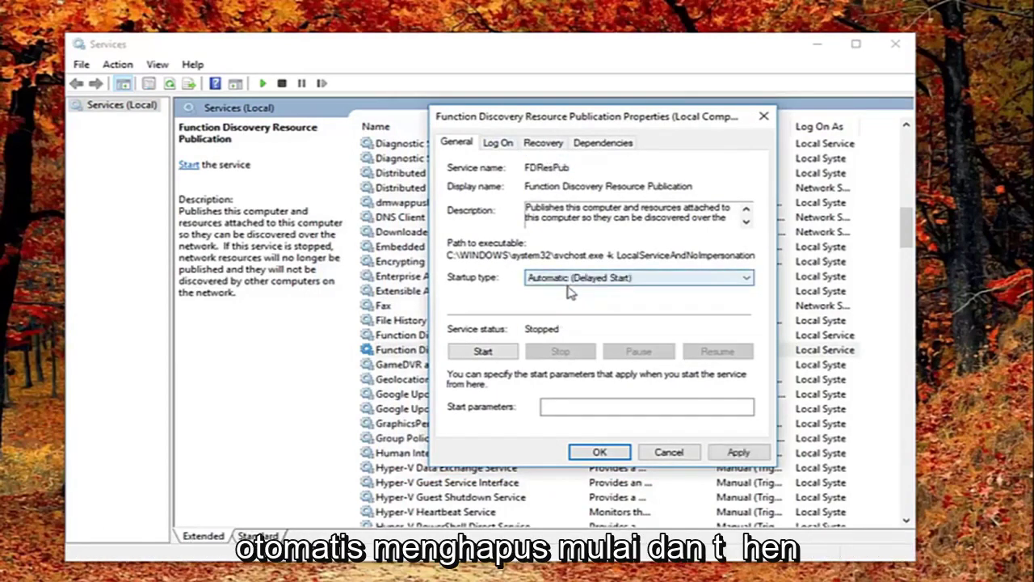
pyautogui.click(738, 451)
pyautogui.click(599, 452)
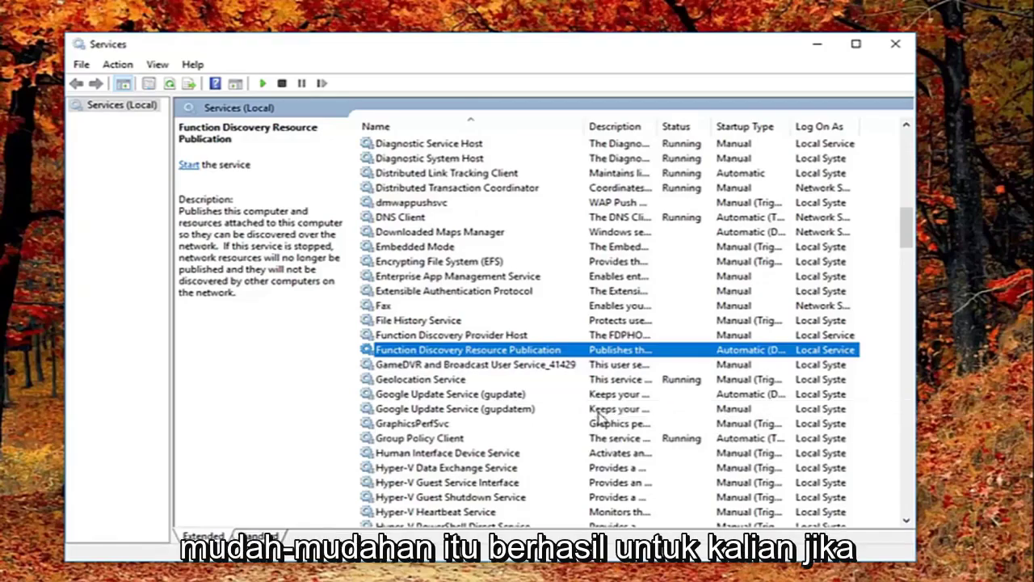
pyautogui.click(895, 44)
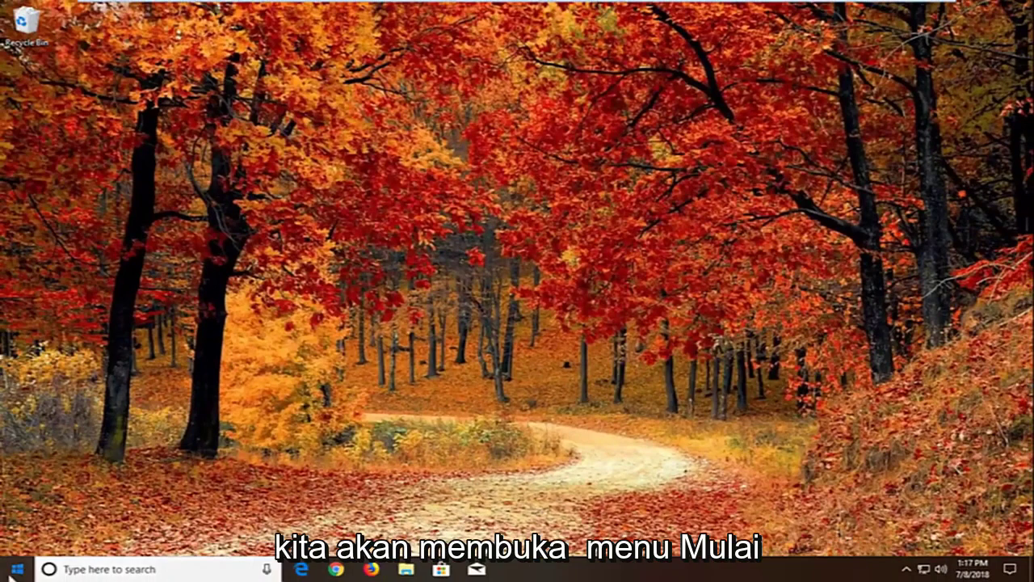
# Search Start for 'windows update' and open the Windows Update settings
pyautogui.click(15, 570)
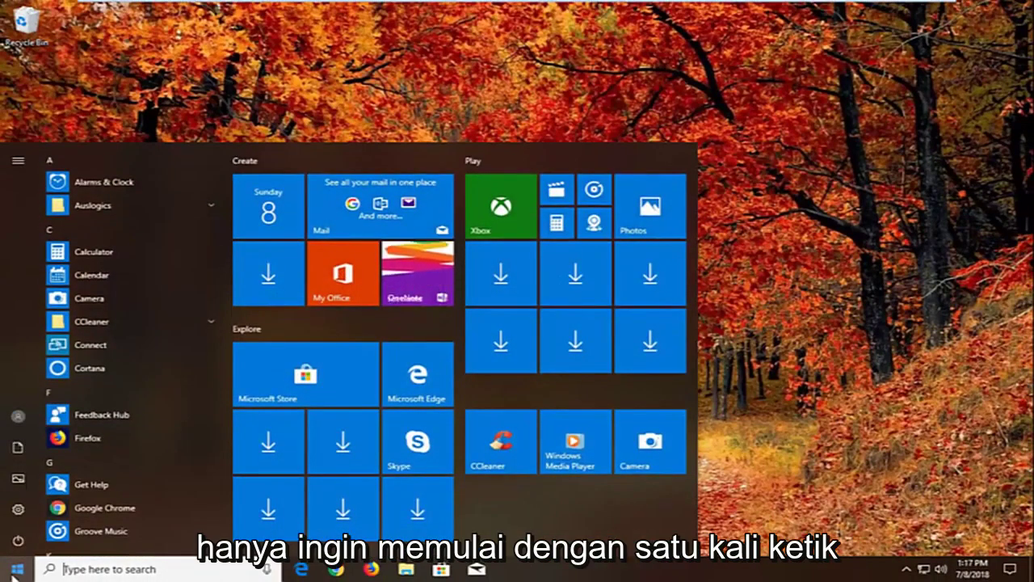
pyautogui.write('windows u')
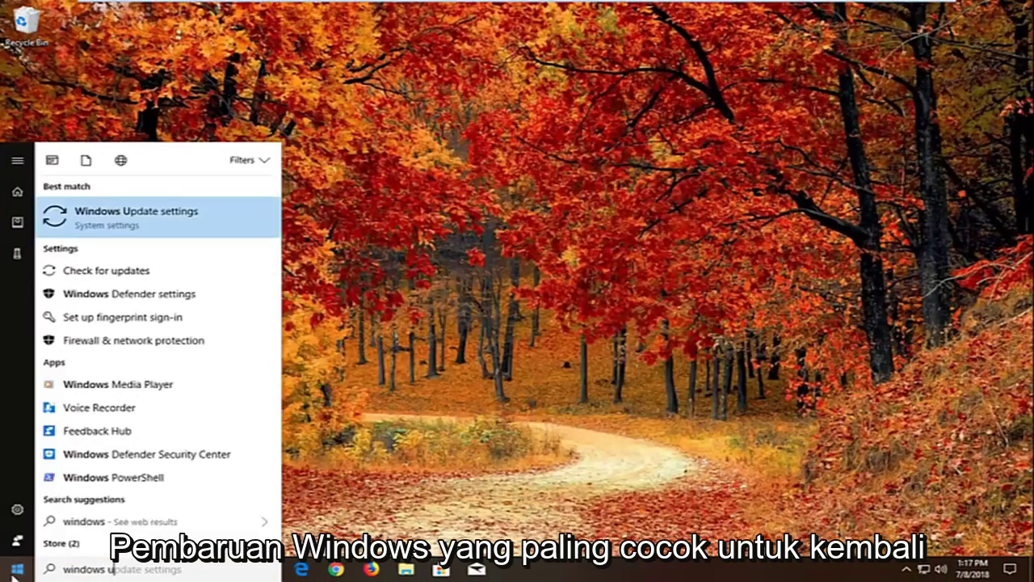
pyautogui.write('pdate')
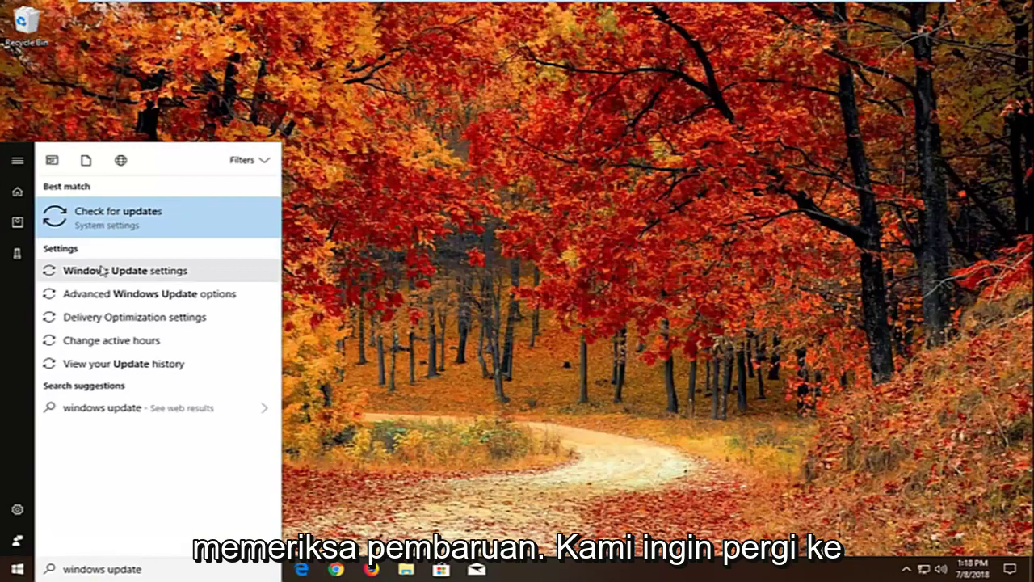
pyautogui.click(136, 271)
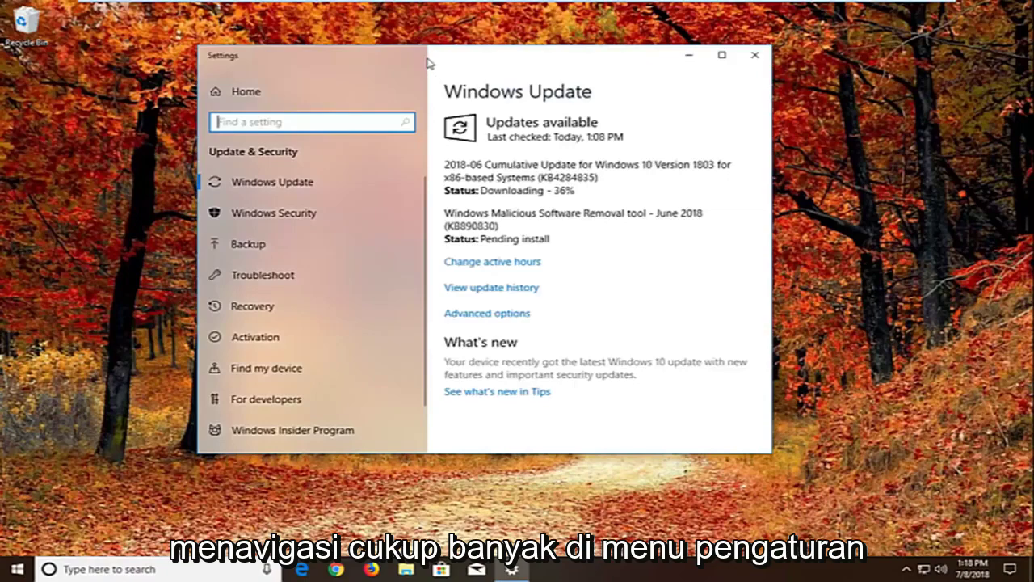
# Open Windows Update Advanced options and scroll to the deferral and Delivery Optimization settings
pyautogui.moveTo(434, 64); pyautogui.dragTo(520, 80)
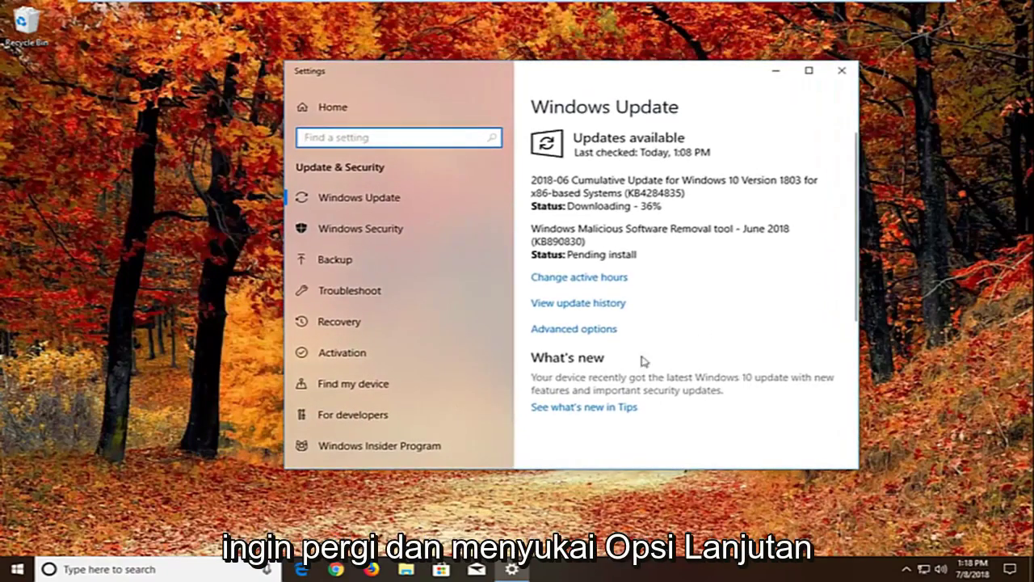
pyautogui.click(577, 330)
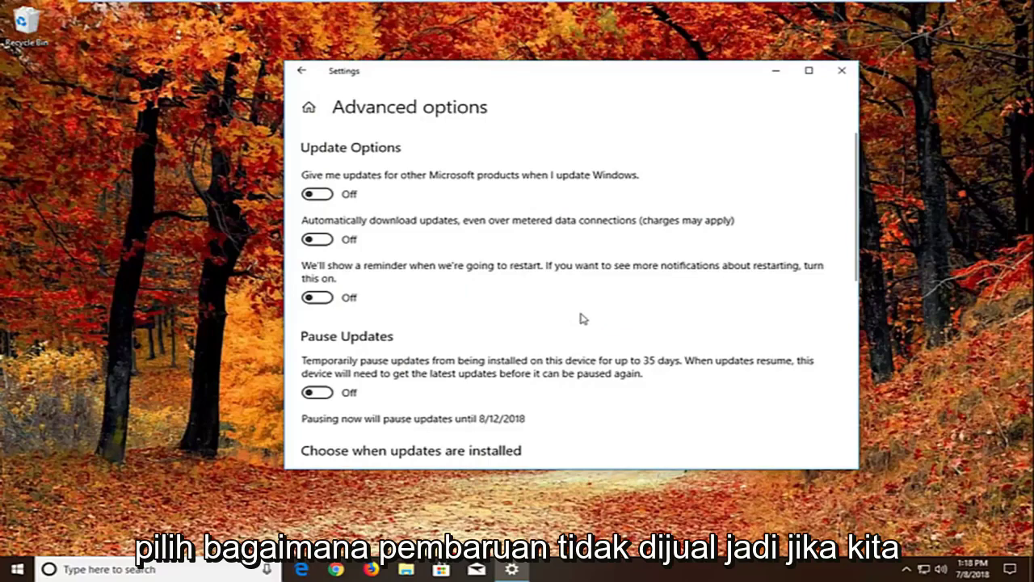
pyautogui.scroll(-1, 585, 321)
pyautogui.scroll(-2, 584, 319)
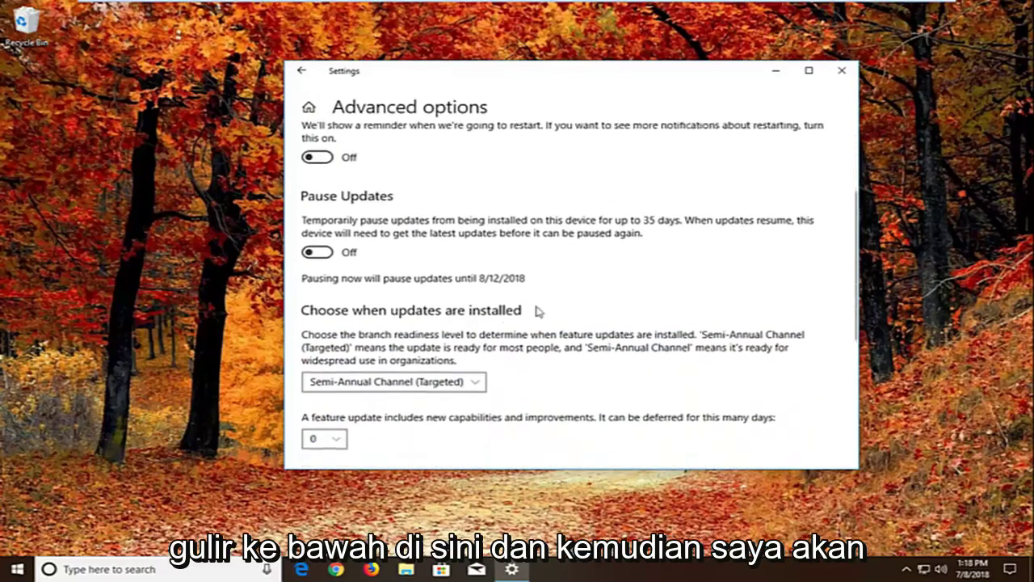
pyautogui.scroll(-1, 536, 309)
pyautogui.scroll(-1, 477, 314)
pyautogui.scroll(1, 423, 364)
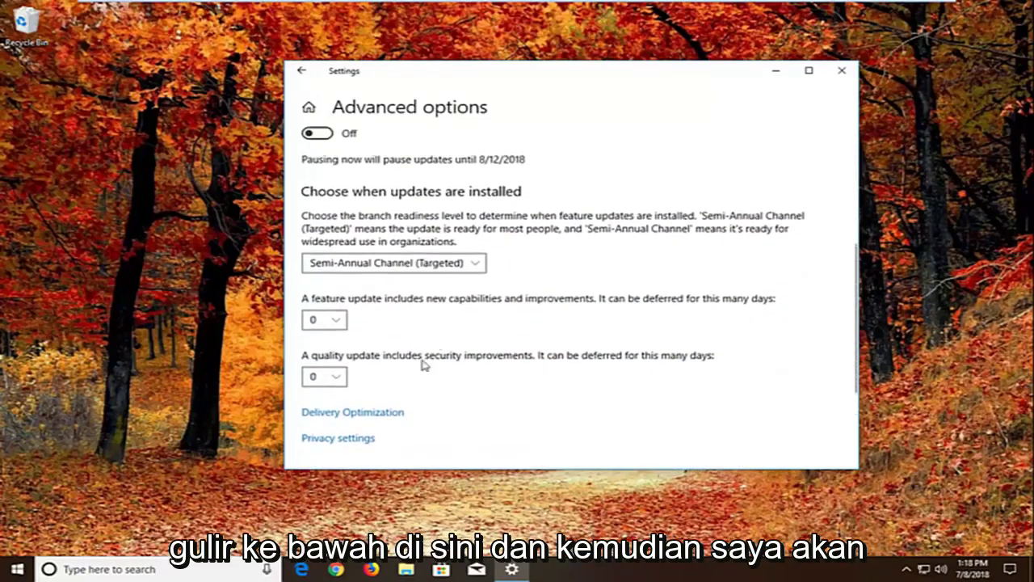
# Switch Delivery Optimization's 'Allow downloads from other PCs' to Off and close Settings
pyautogui.click(346, 413)
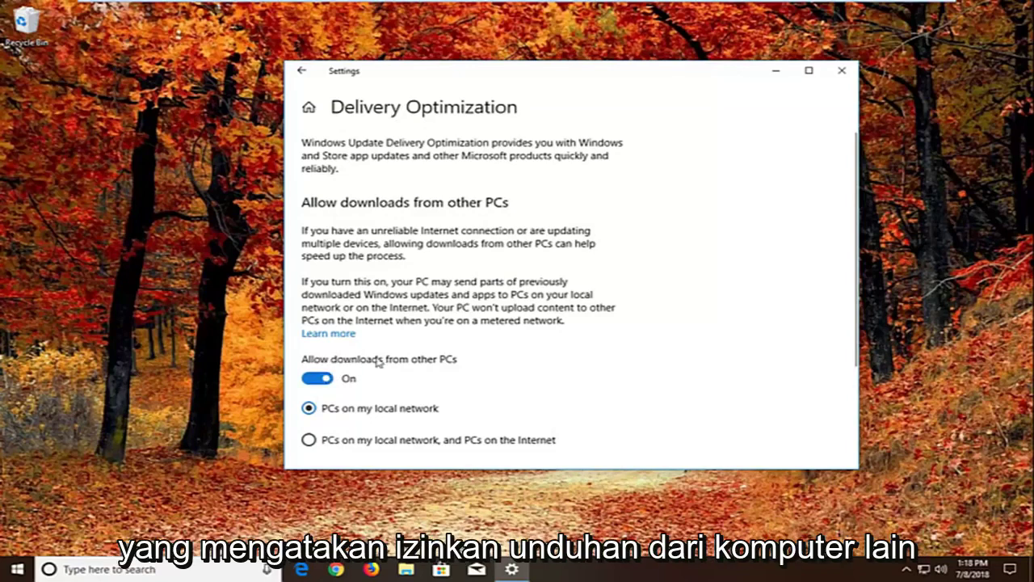
pyautogui.click(321, 382)
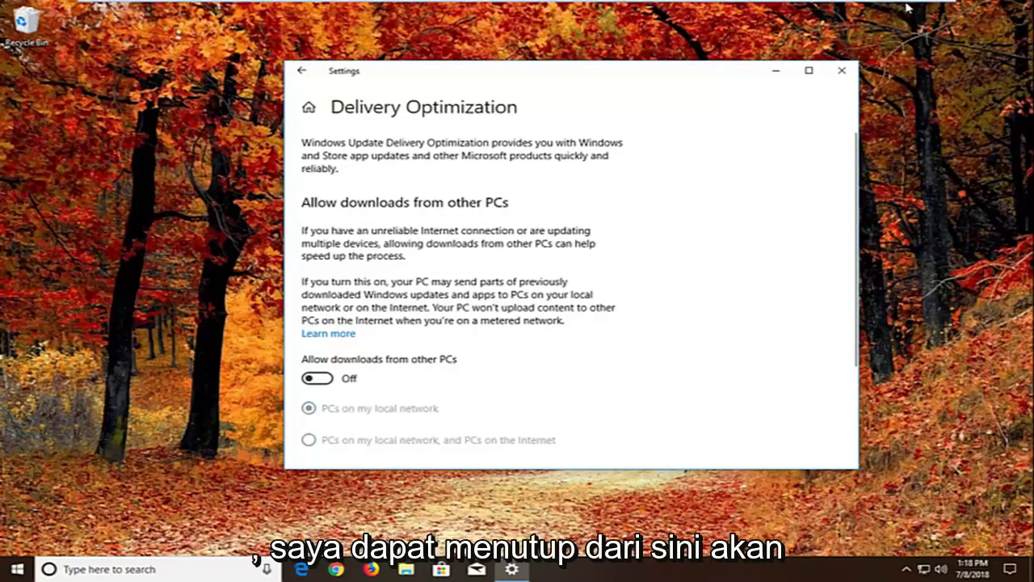
pyautogui.click(842, 70)
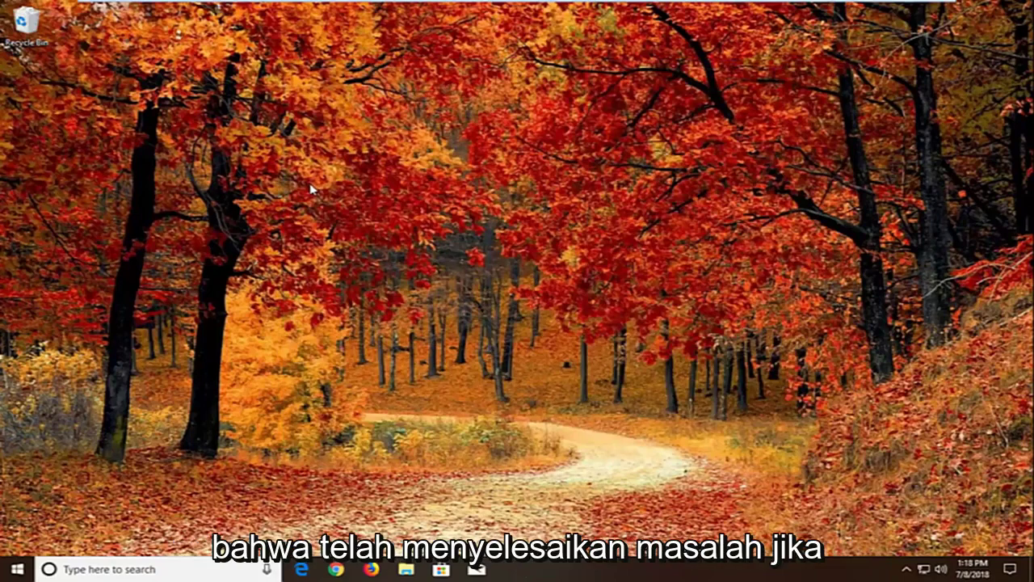
# Search Start for 'troubleshoot', correcting a typo along the way
pyautogui.click(18, 568)
pyautogui.write('teroub')
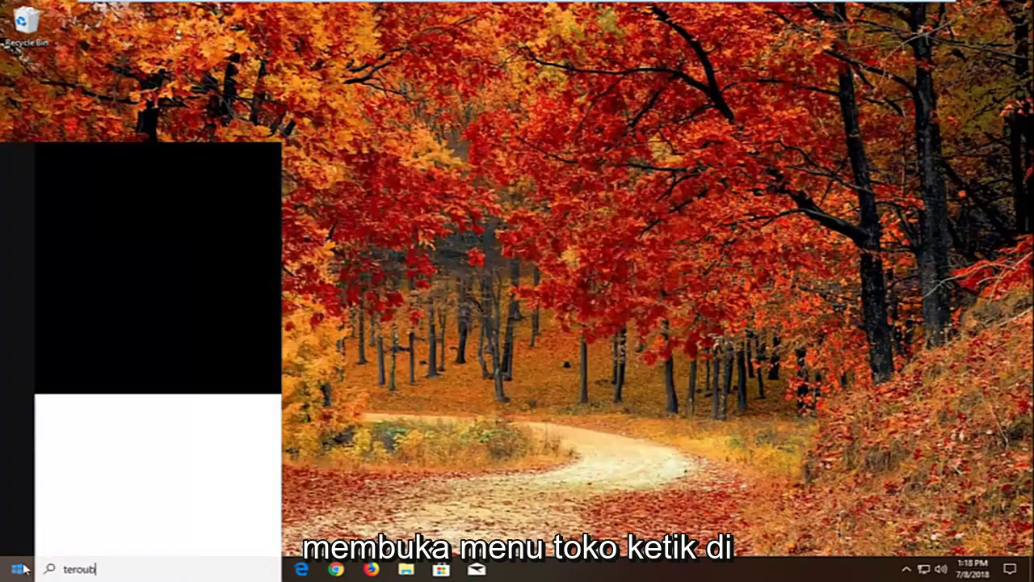
pyautogui.press('BackSpace')
pyautogui.write('rouble')
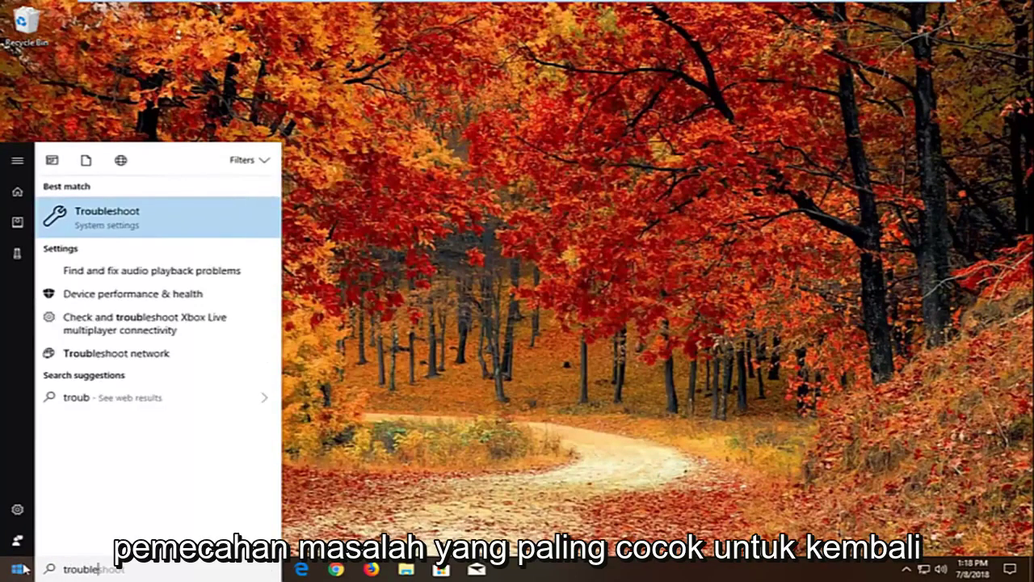
pyautogui.write('shoot')
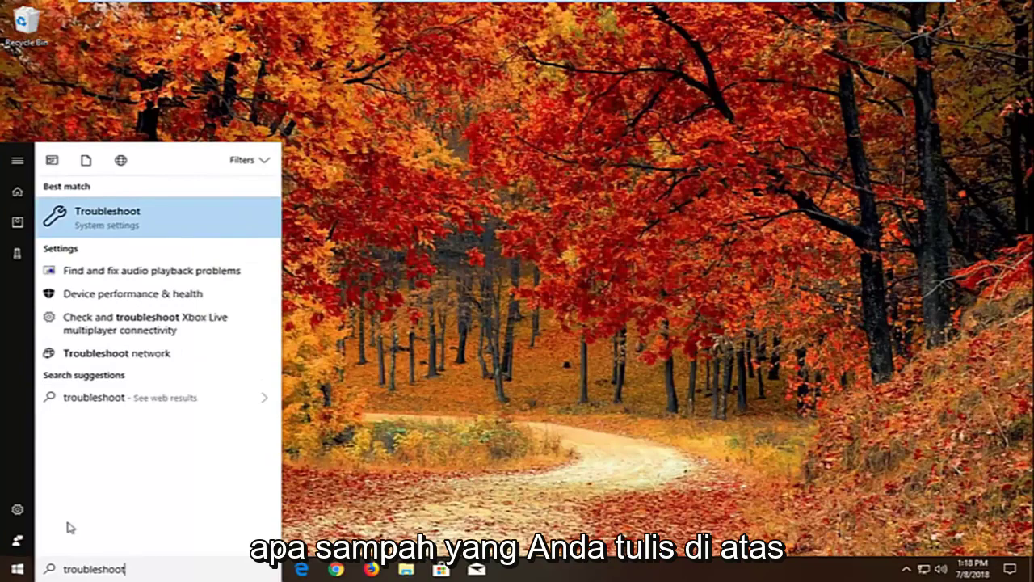
# Open the Troubleshoot page, scroll down, and expand the Windows Store Apps entry
pyautogui.click(123, 218)
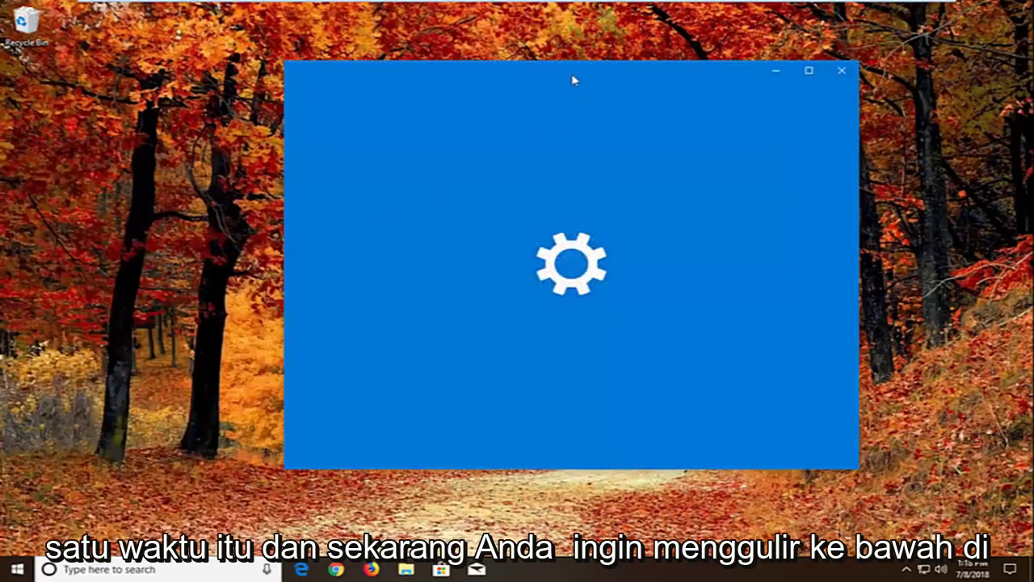
pyautogui.moveTo(572, 80); pyautogui.dragTo(570, 92)
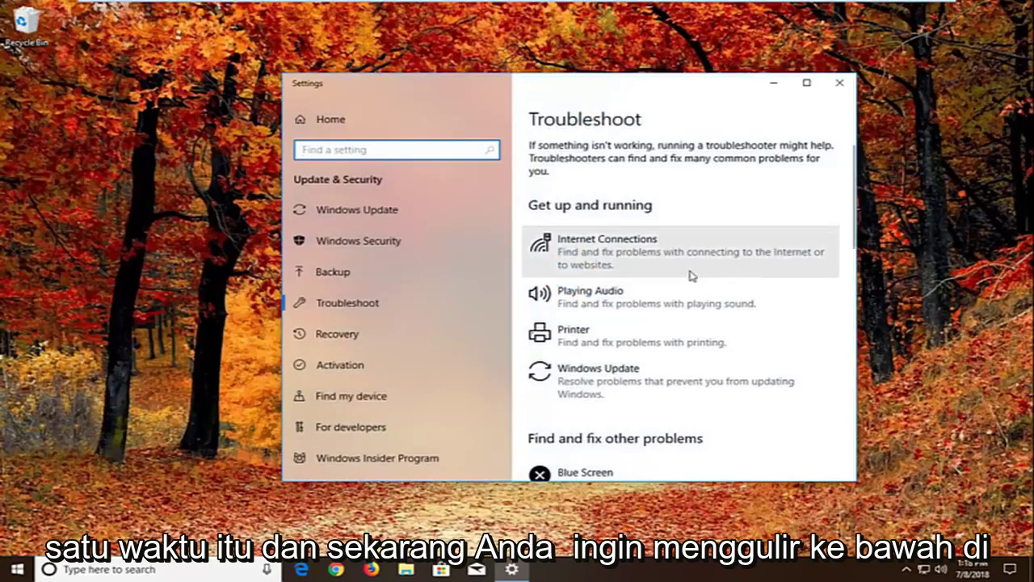
pyautogui.scroll(-3, 687, 275)
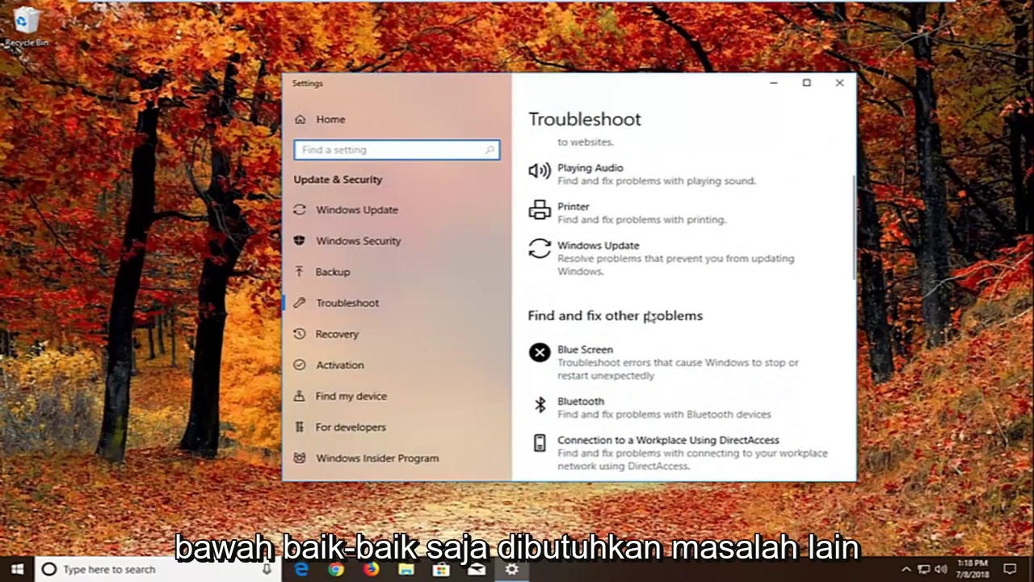
pyautogui.scroll(-2, 676, 277)
pyautogui.scroll(-2, 677, 277)
pyautogui.scroll(-2, 676, 277)
pyautogui.scroll(-2, 678, 278)
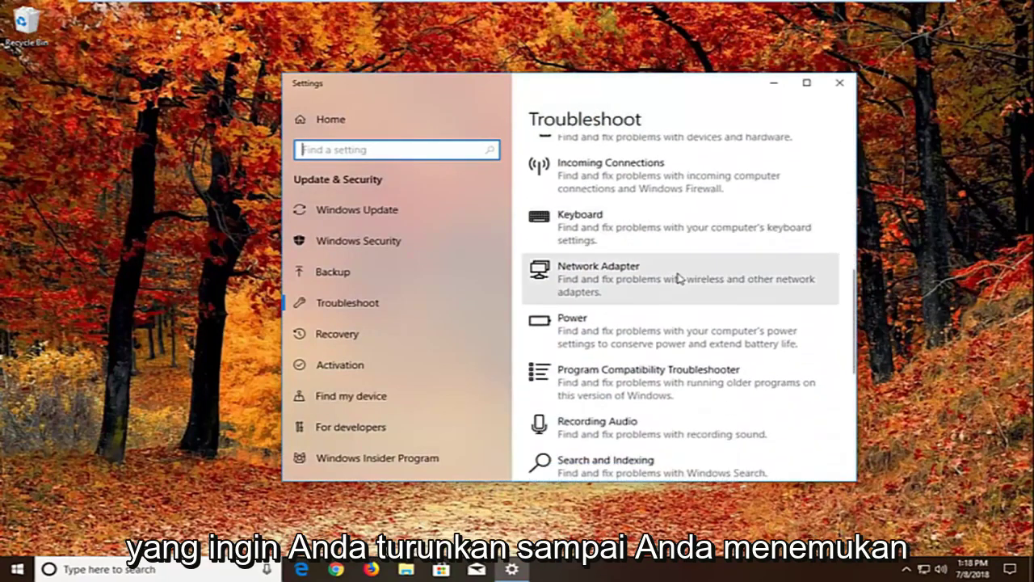
pyautogui.scroll(-3, 676, 280)
pyautogui.scroll(-3, 676, 278)
pyautogui.scroll(-2, 676, 277)
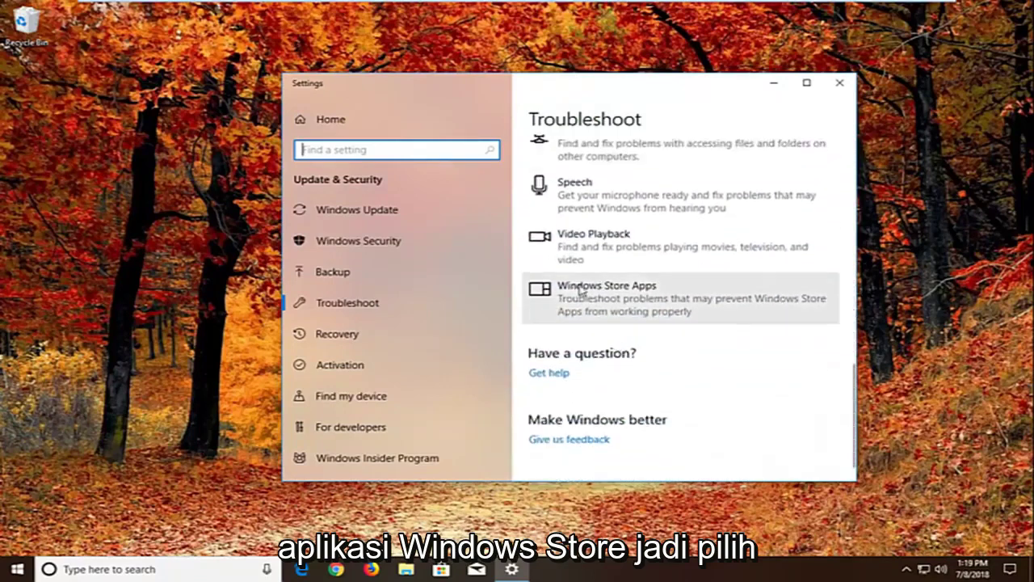
pyautogui.click(625, 299)
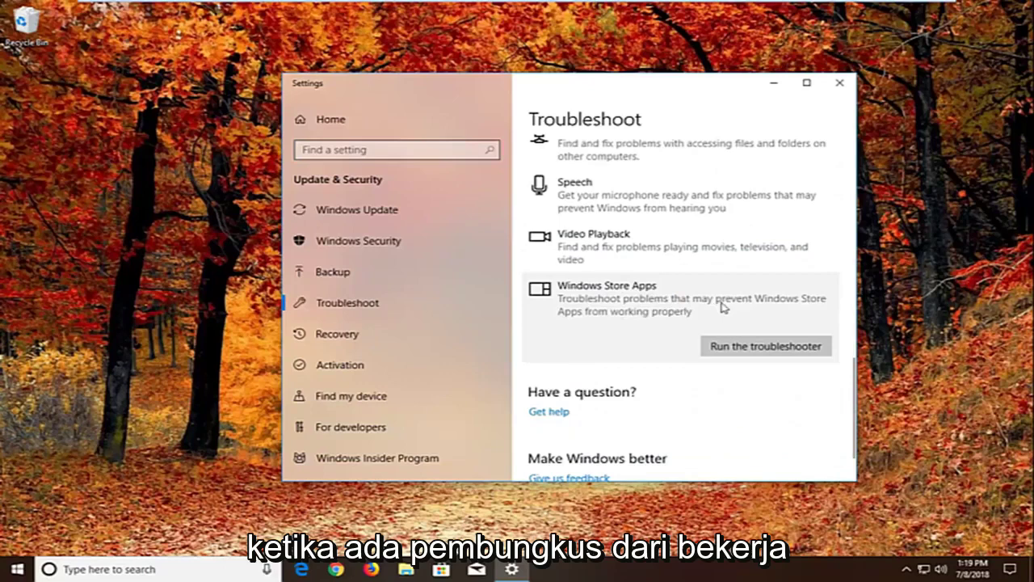
# Run the Windows Store Apps troubleshooter, continuing past the account and reset-app suggestions
pyautogui.click(729, 348)
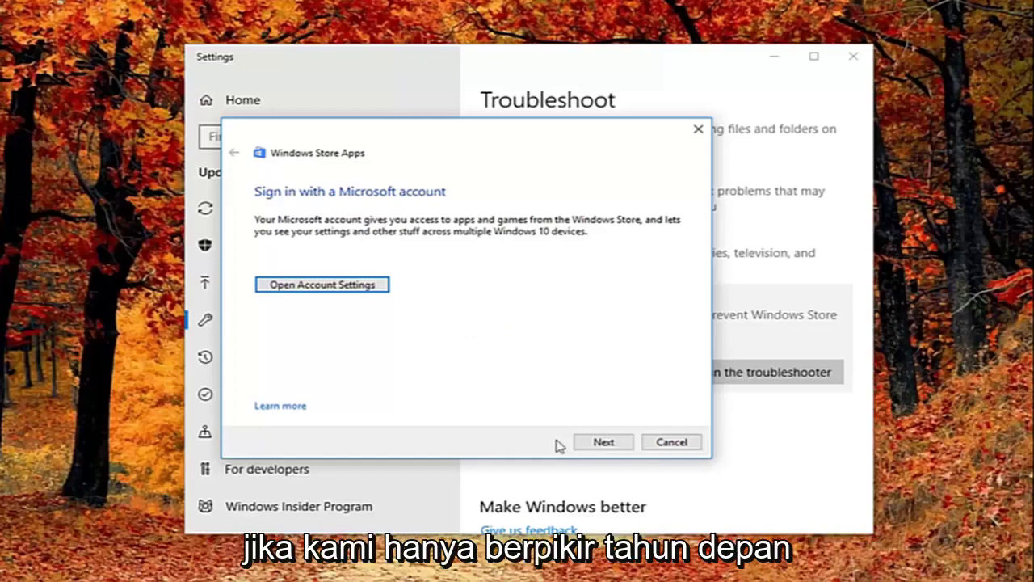
pyautogui.click(588, 445)
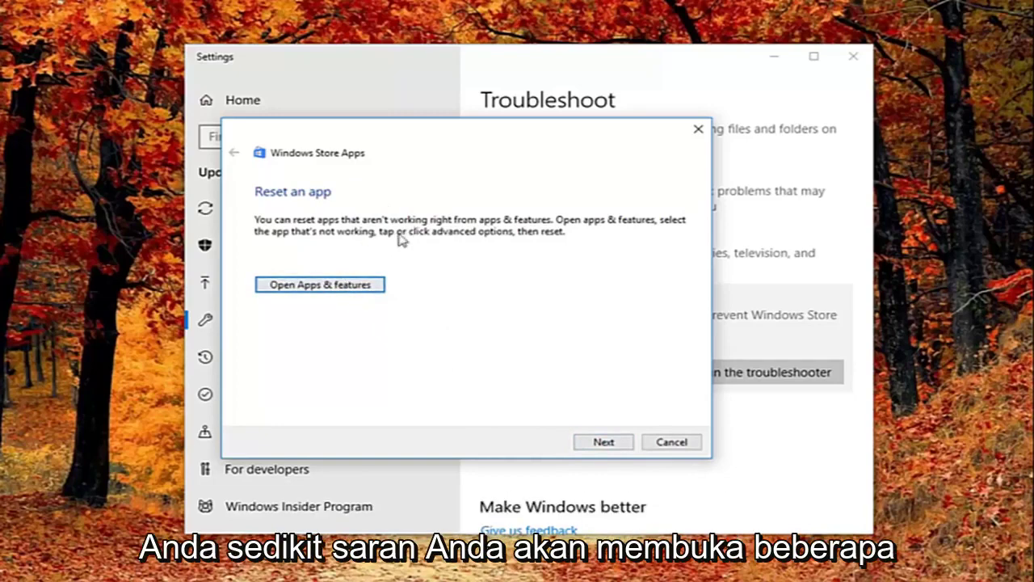
pyautogui.click(598, 443)
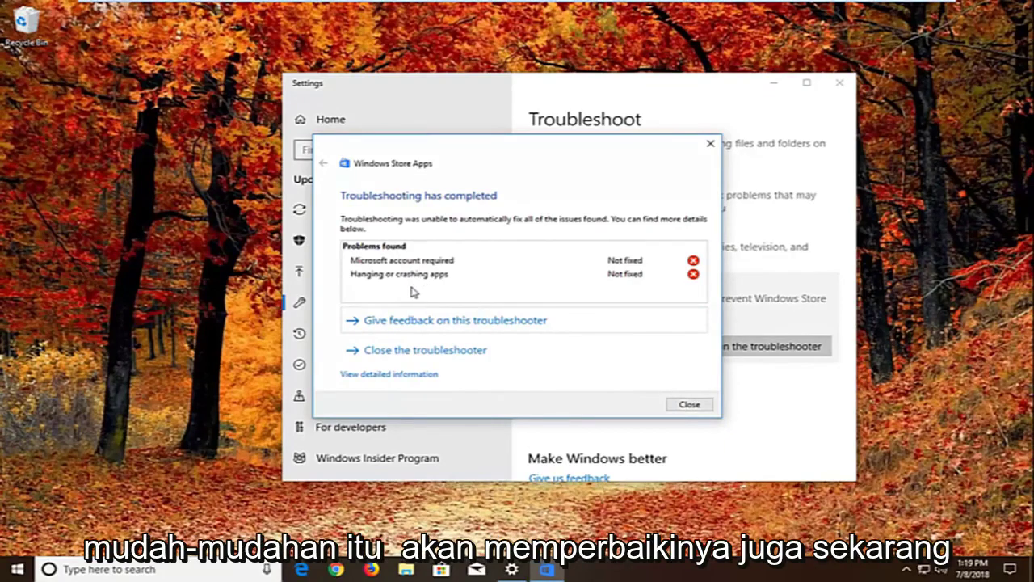
# Close the troubleshooter and Settings, then search Start for 'component services'
pyautogui.click(702, 407)
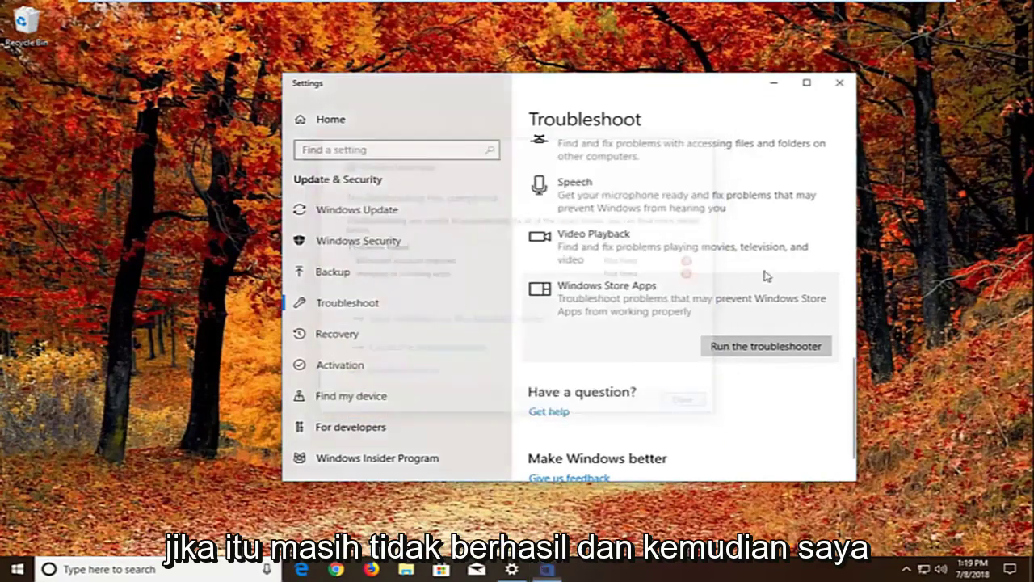
pyautogui.click(840, 83)
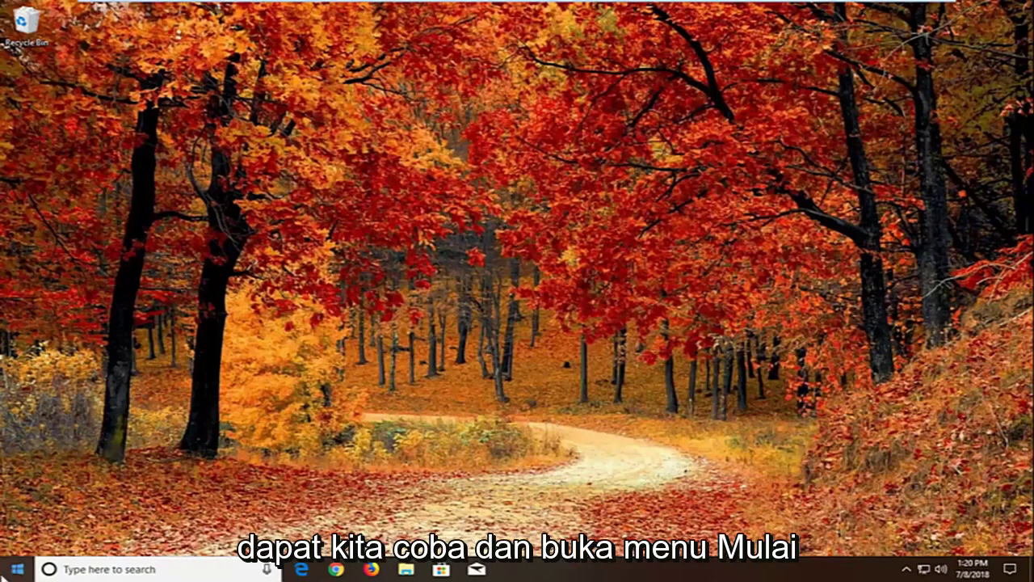
pyautogui.click(15, 570)
pyautogui.write('co')
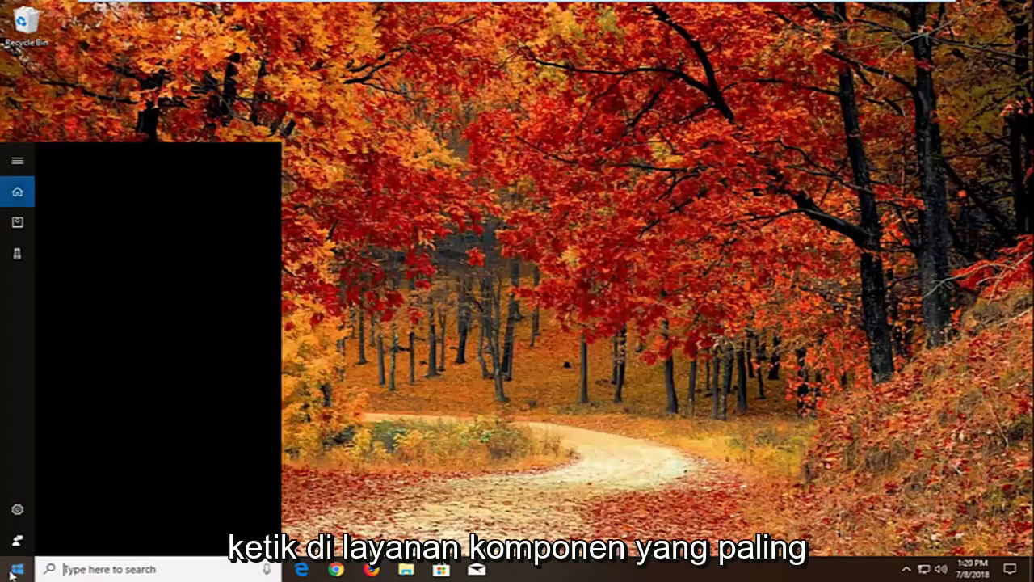
pyautogui.write('mponent ')
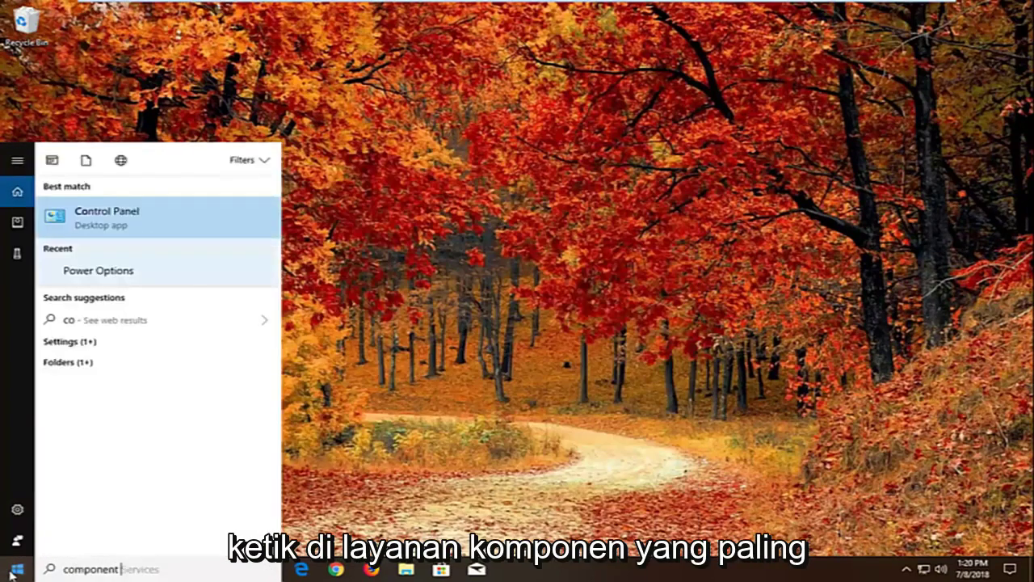
pyautogui.write('services')
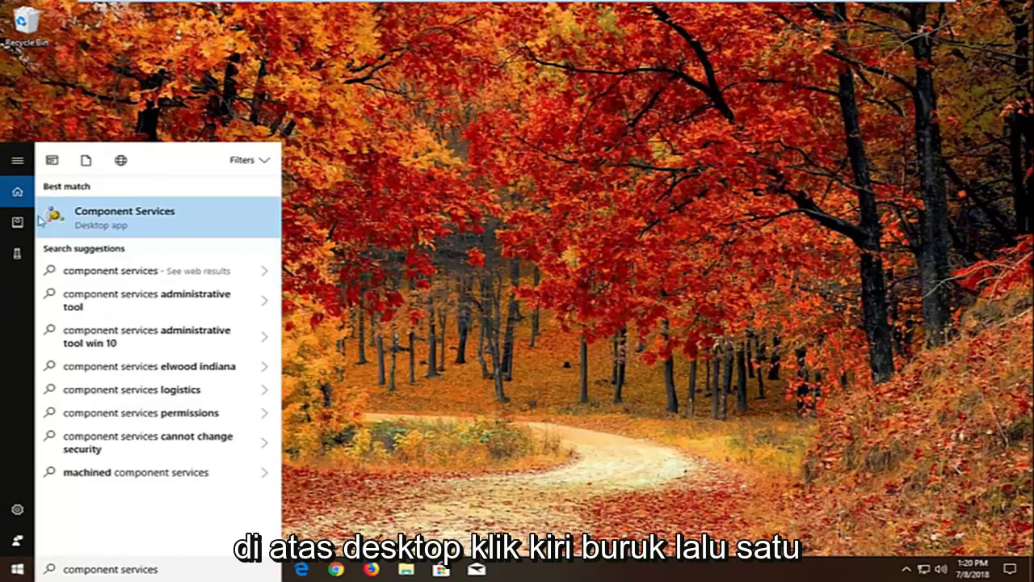
# Launch Component Services, expand its tree node, and select Computers to show My Computer
pyautogui.click(96, 223)
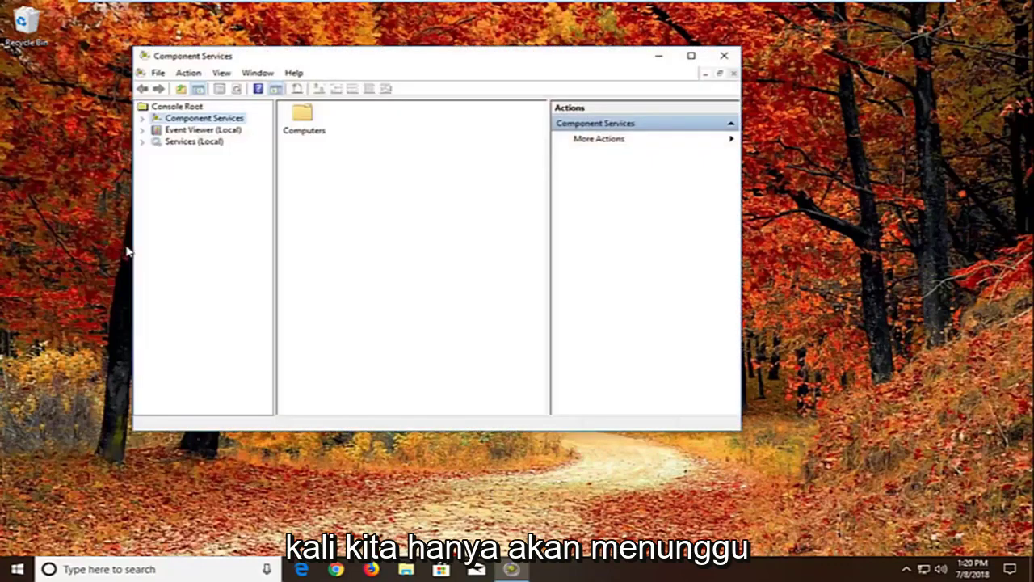
pyautogui.moveTo(338, 56); pyautogui.dragTo(440, 89)
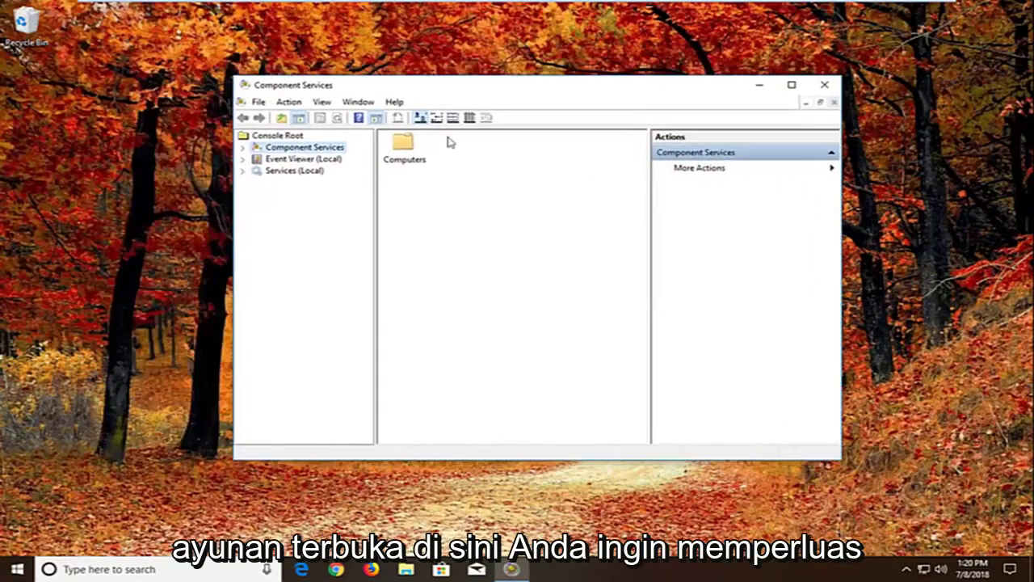
pyautogui.doubleClick(290, 153)
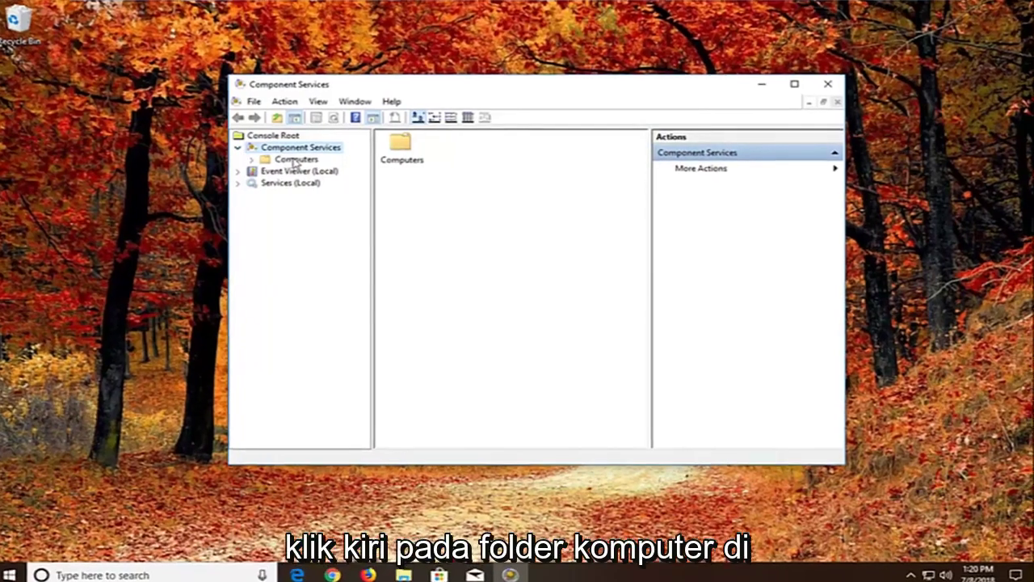
pyautogui.click(299, 159)
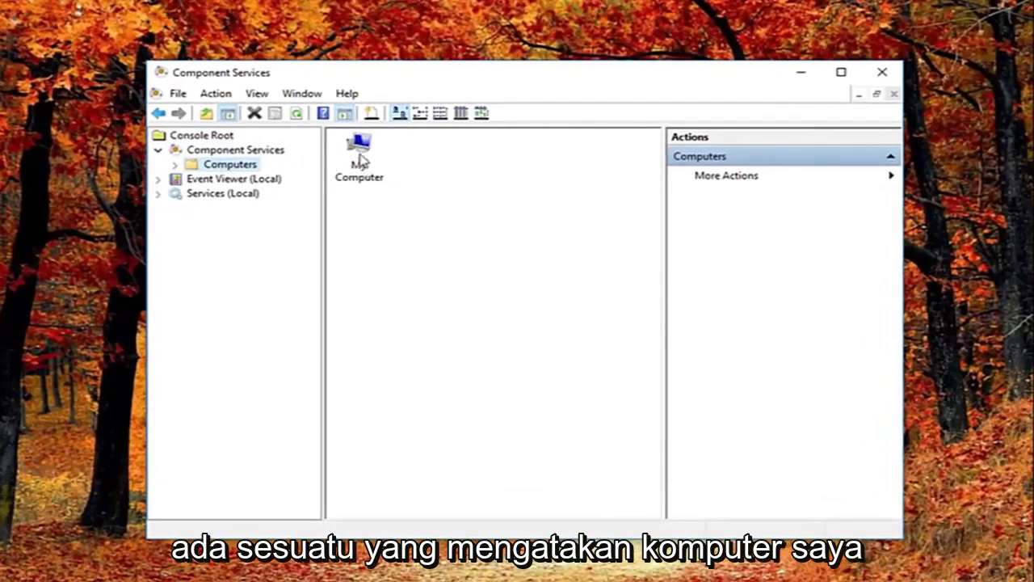
# Open My Computer's Properties in Component Services and view its Default Properties settings
pyautogui.rightClick(358, 166)
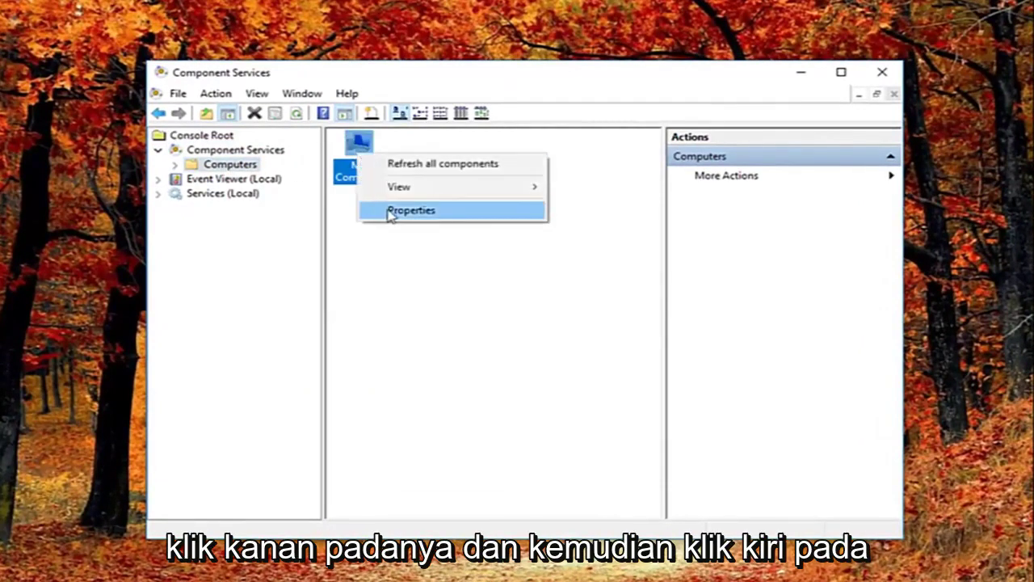
pyautogui.click(388, 212)
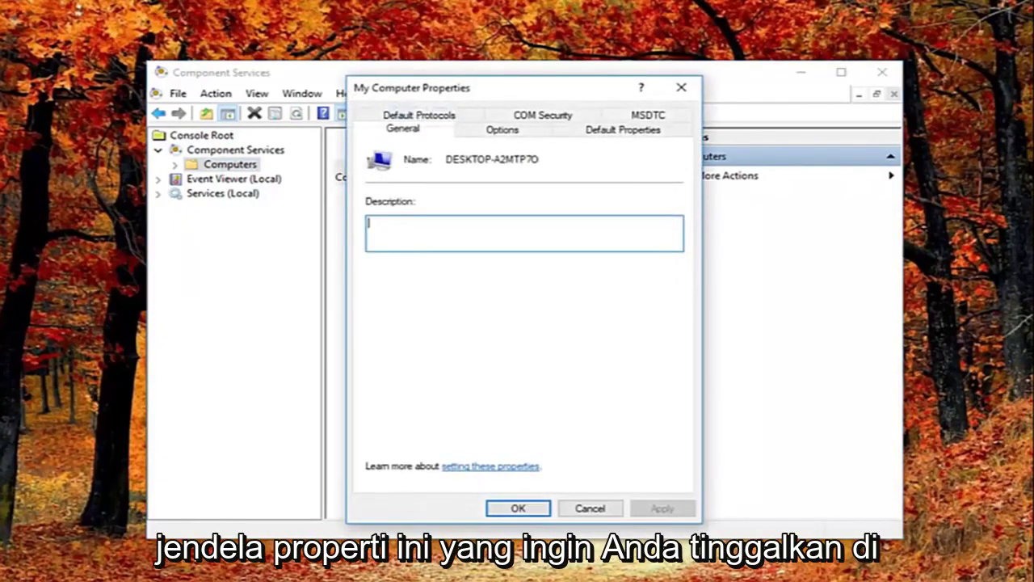
pyautogui.click(611, 134)
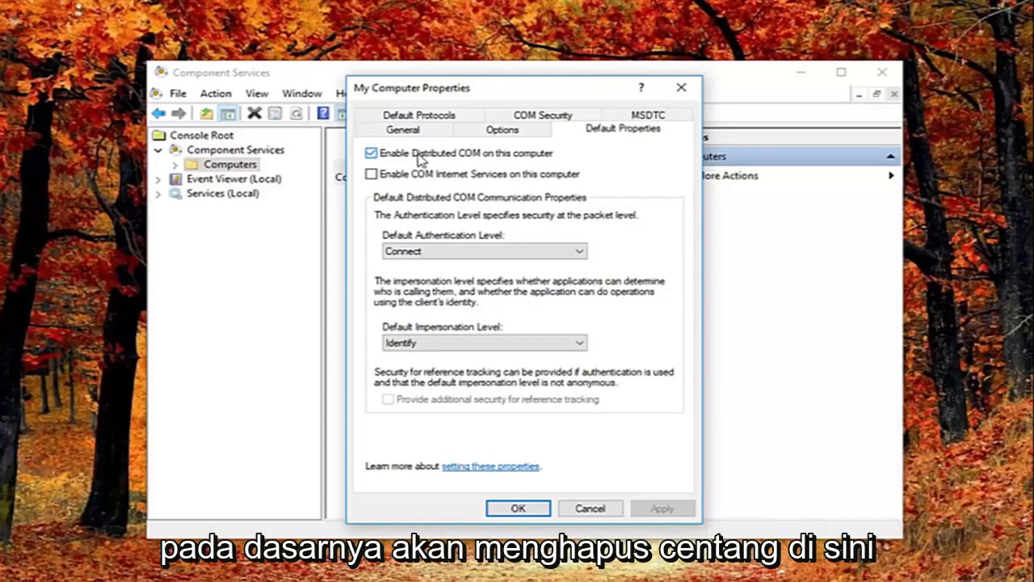
# Uncheck 'Enable Distributed COM on this computer', apply and confirm the machine-wide change, then close Properties
pyautogui.click(407, 156)
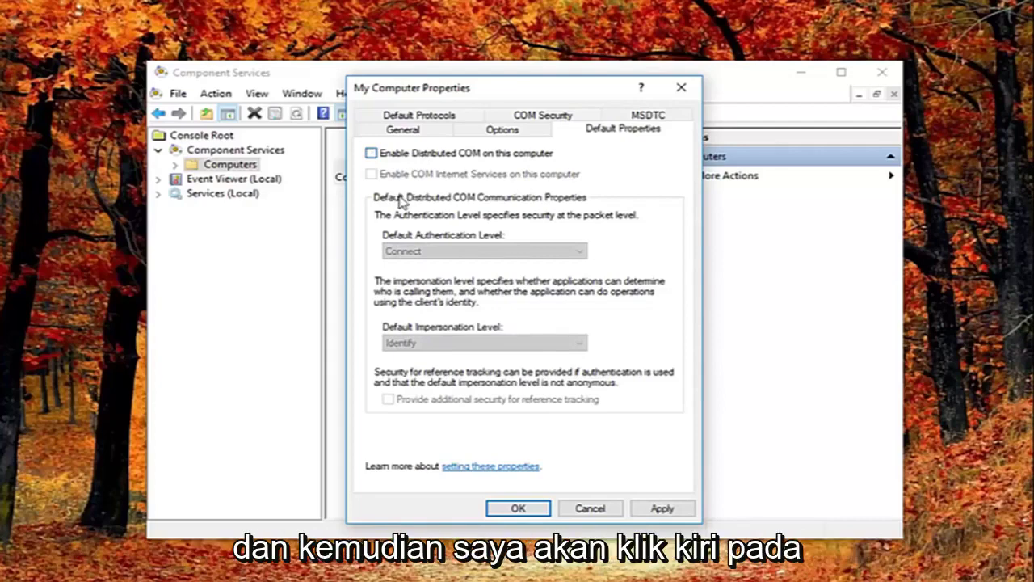
pyautogui.click(662, 510)
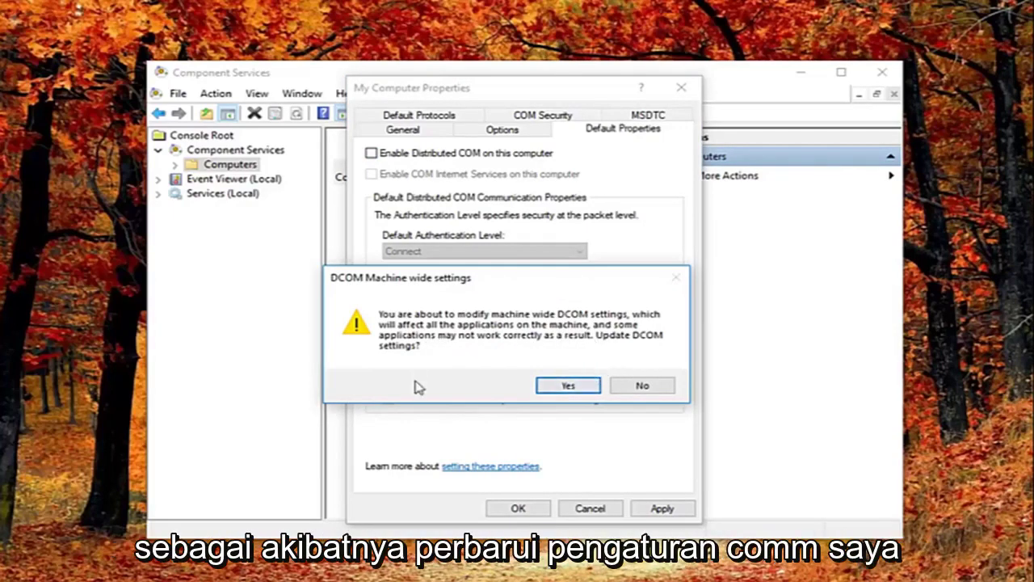
pyautogui.click(567, 387)
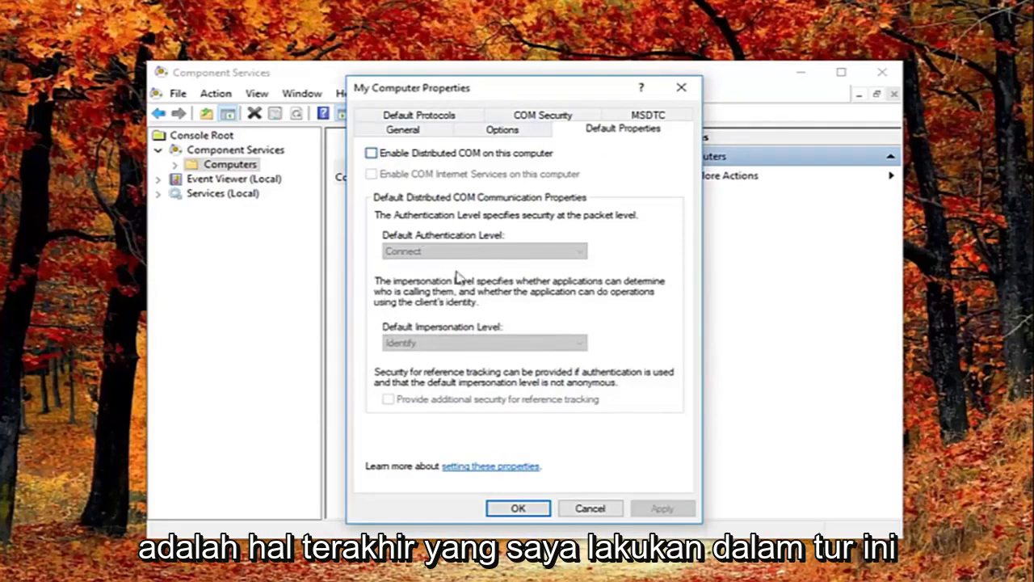
pyautogui.click(681, 89)
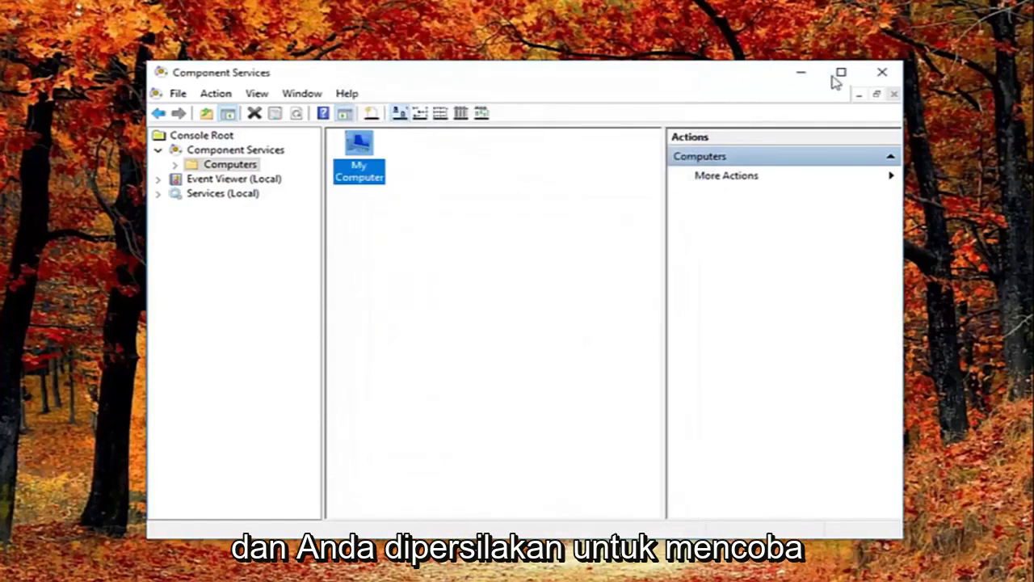